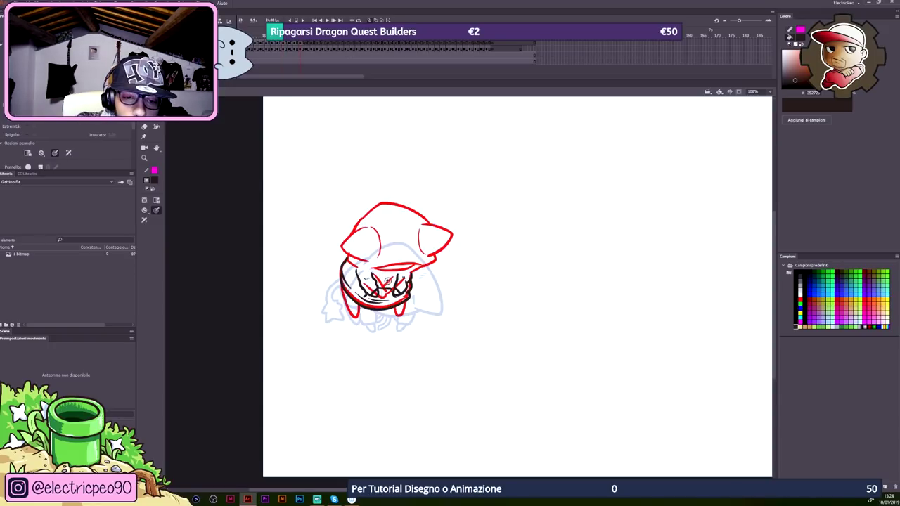
# Ink the hooded cat's leg over the red sketch and pick a new fill colour swatch
pyautogui.press('e')
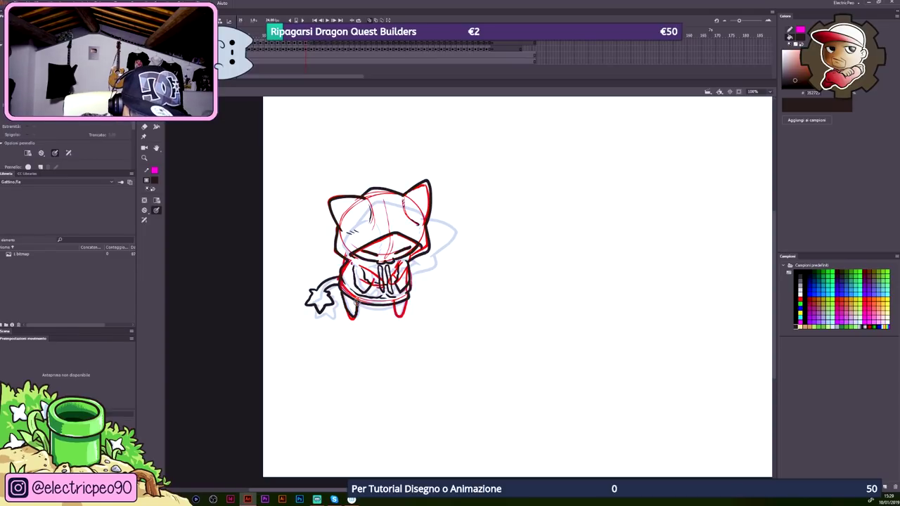
pyautogui.moveTo(391, 297); pyautogui.dragTo(397, 309)
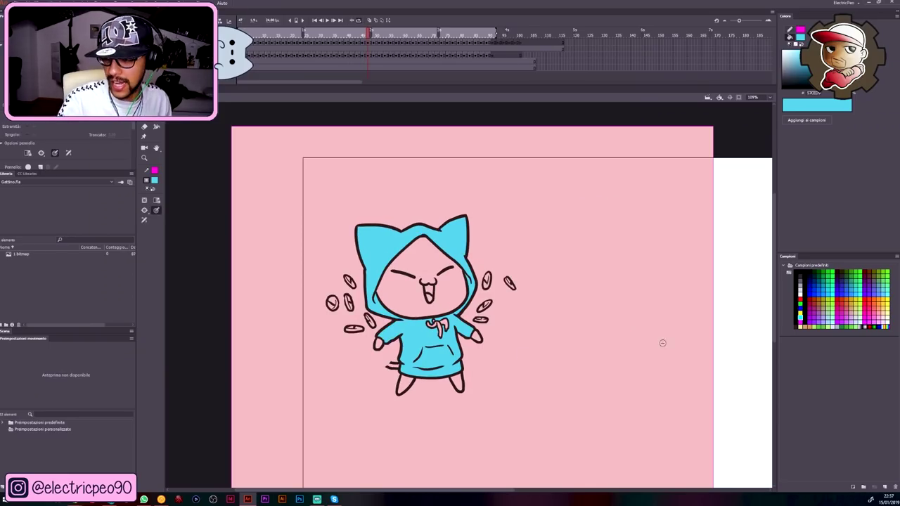
pyautogui.click(795, 328)
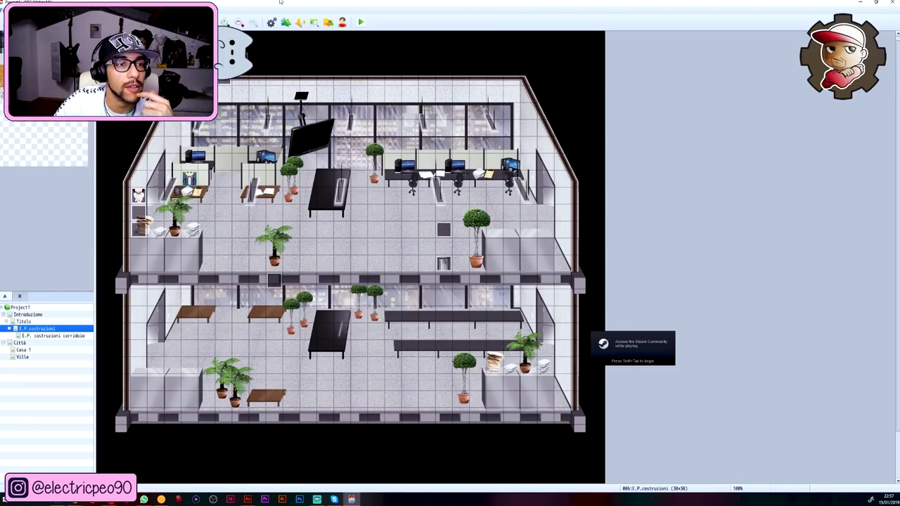
# Switch to RPG Maker, show the "E.P. costruzioni corridoio" map and inspect one of the hole events on its floor
pyautogui.press('Down')
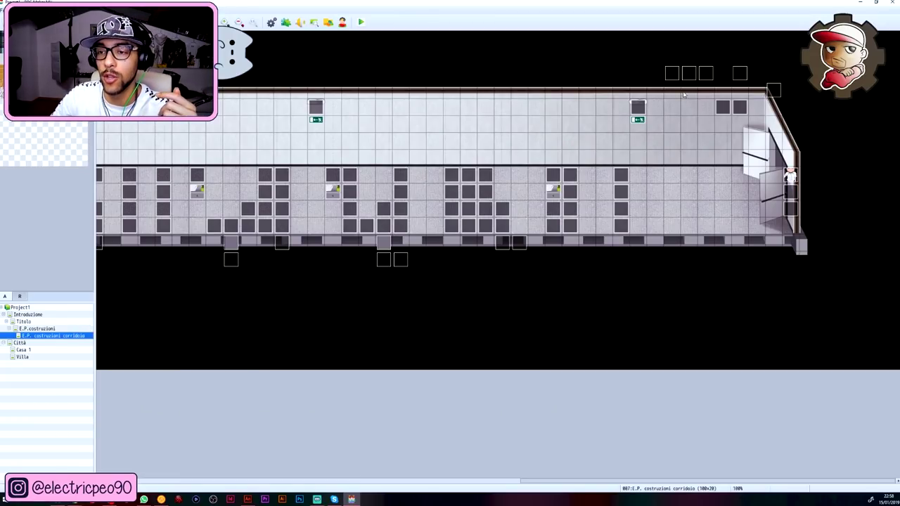
pyautogui.rightClick(386, 213)
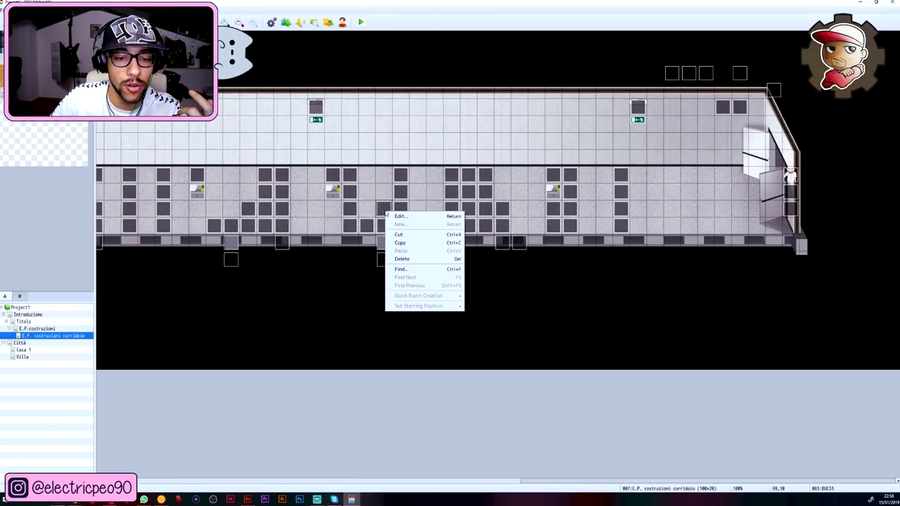
pyautogui.click(391, 217)
pyautogui.press('Escape')
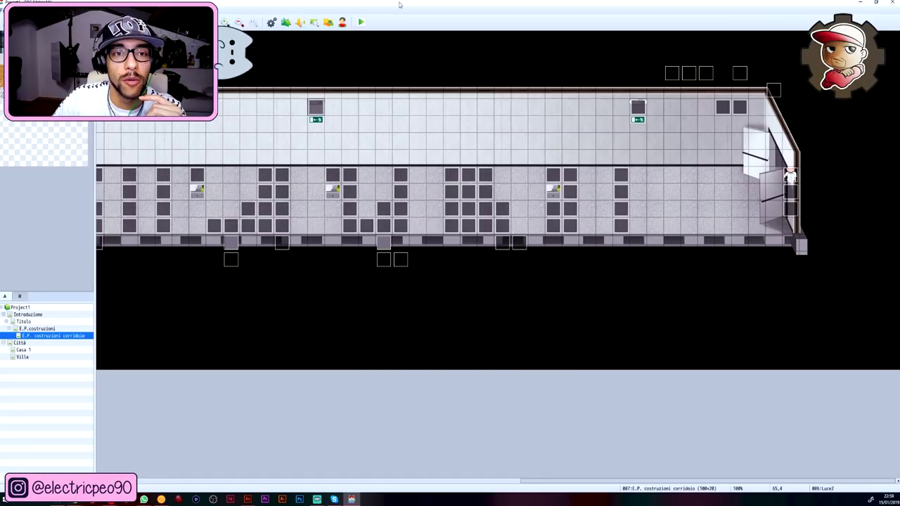
# Playtest the game, walking the character along the dark corridor around the floor holes and fallen cabinets while being chased
pyautogui.click(361, 23)
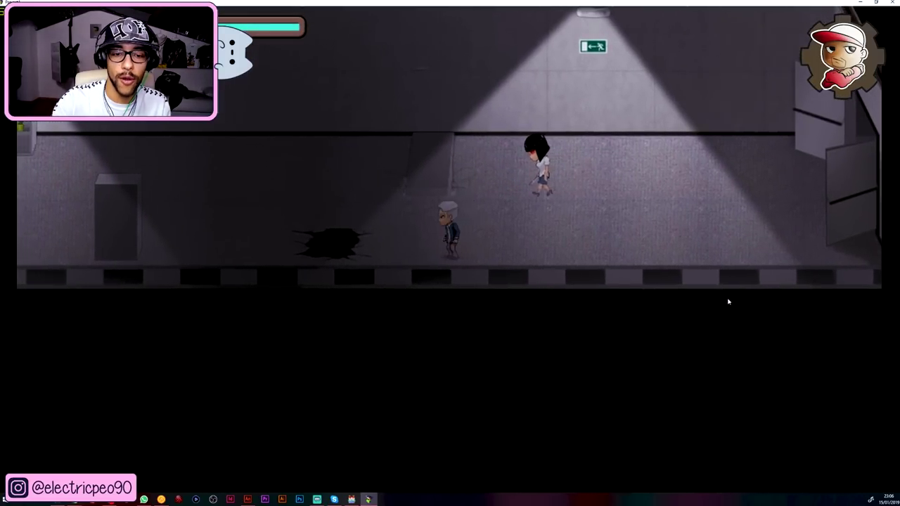
pyautogui.press('Up')
pyautogui.press('Left')
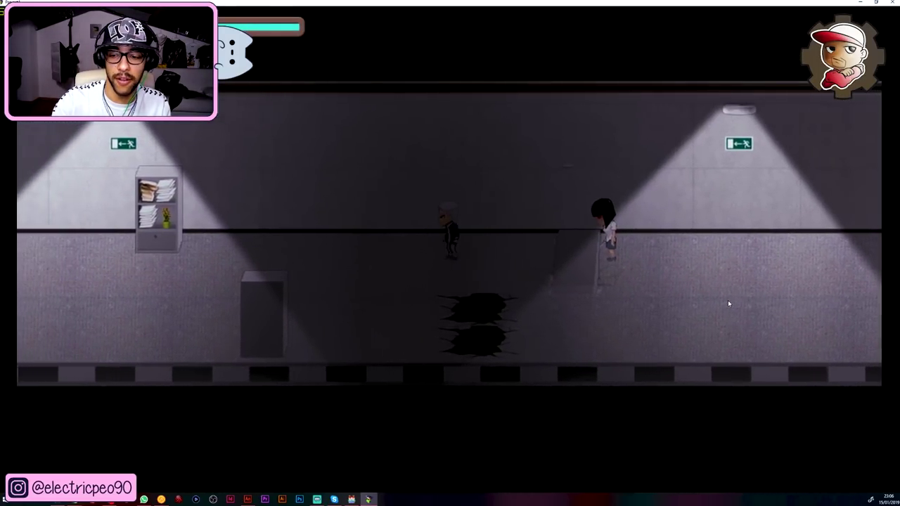
pyautogui.press('Left')
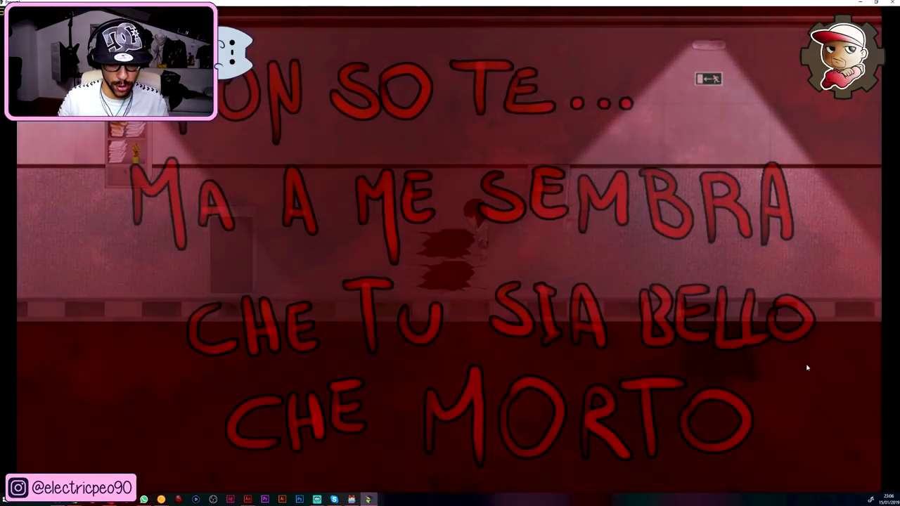
pyautogui.press('Left')
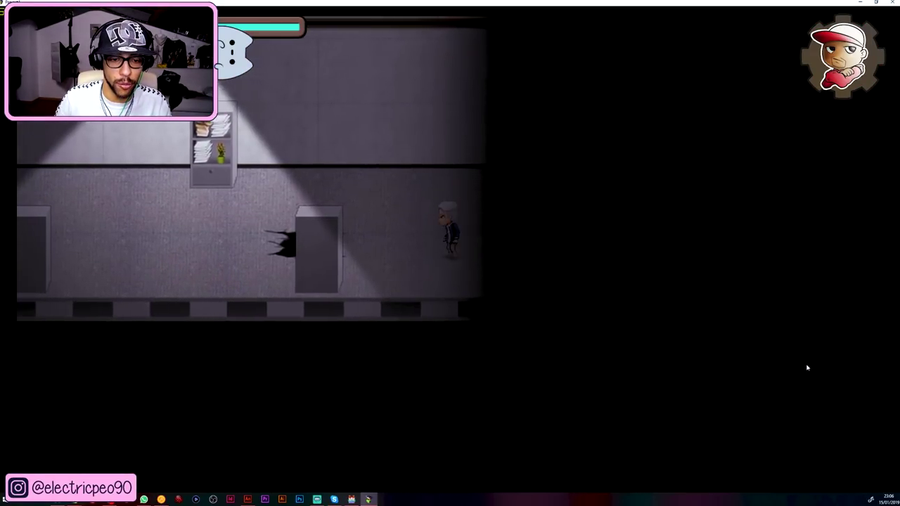
pyautogui.press('Left')
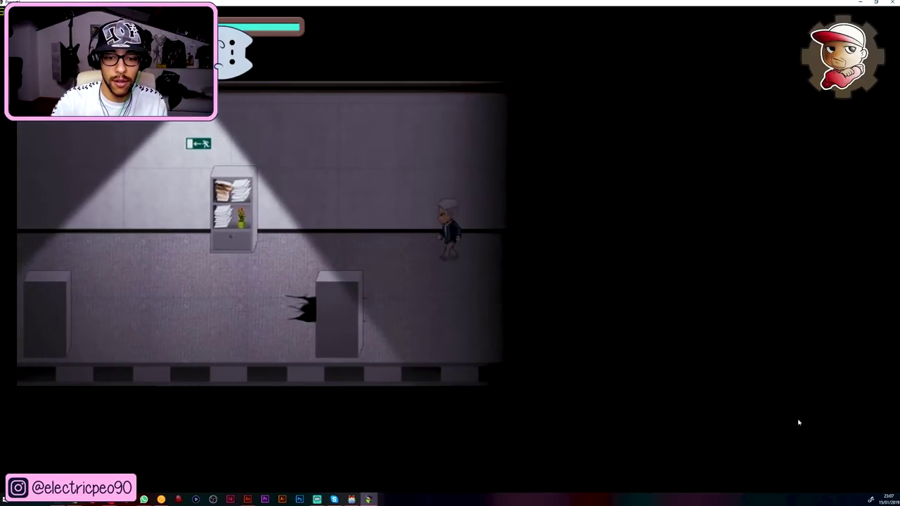
pyautogui.press('Down')
pyautogui.press('Left')
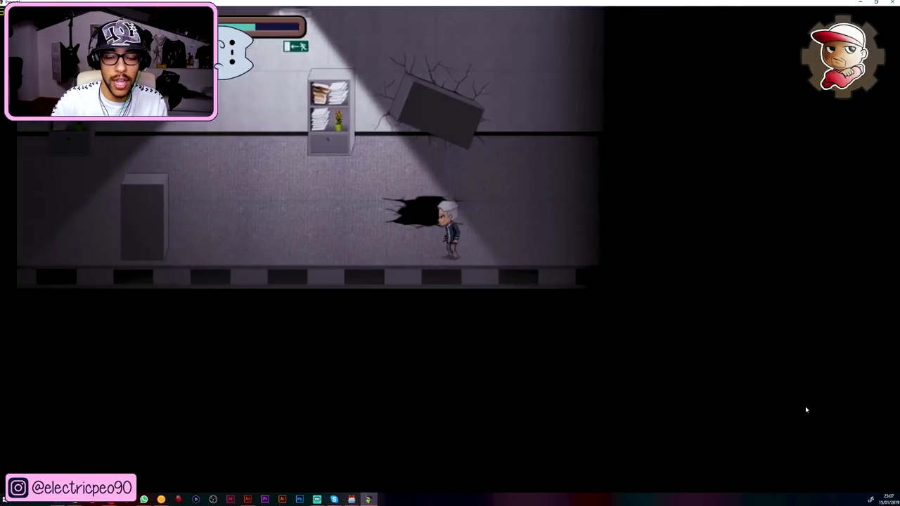
pyautogui.press('Left')
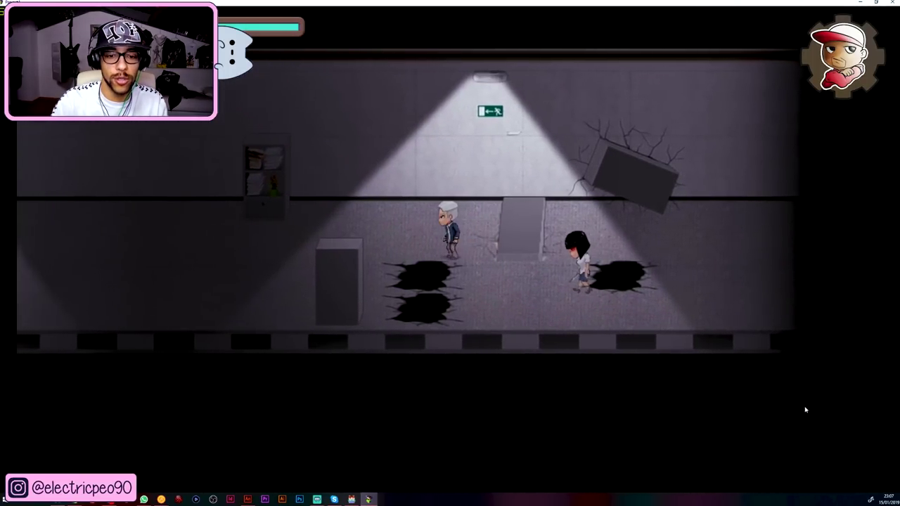
pyautogui.press('Left')
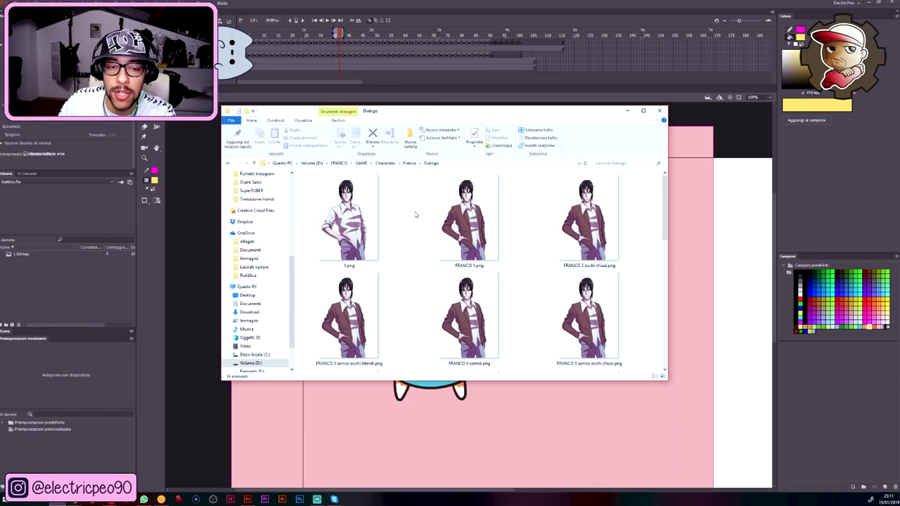
# Look through the character images in the Franco Dialogo folder
pyautogui.scroll(-5, 415, 214)
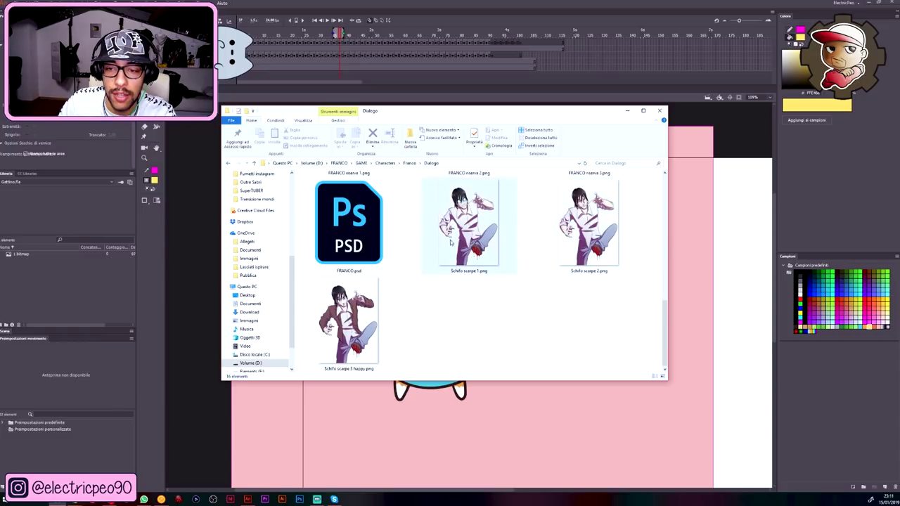
pyautogui.scroll(5, 426, 293)
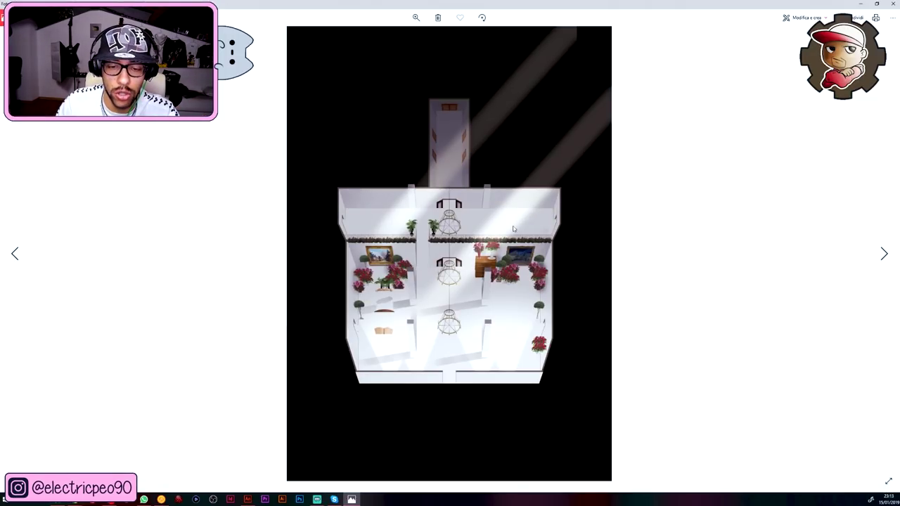
# Browse the map images in the photo viewer, from the villa interior to the office floors and their light overlays
pyautogui.press('Right')
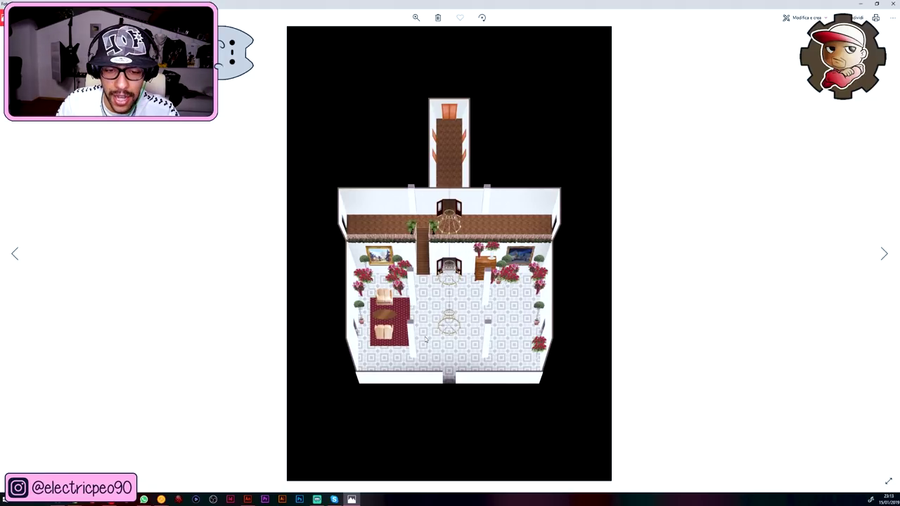
pyautogui.press('Right')
pyautogui.press('Right')
pyautogui.press('Right')
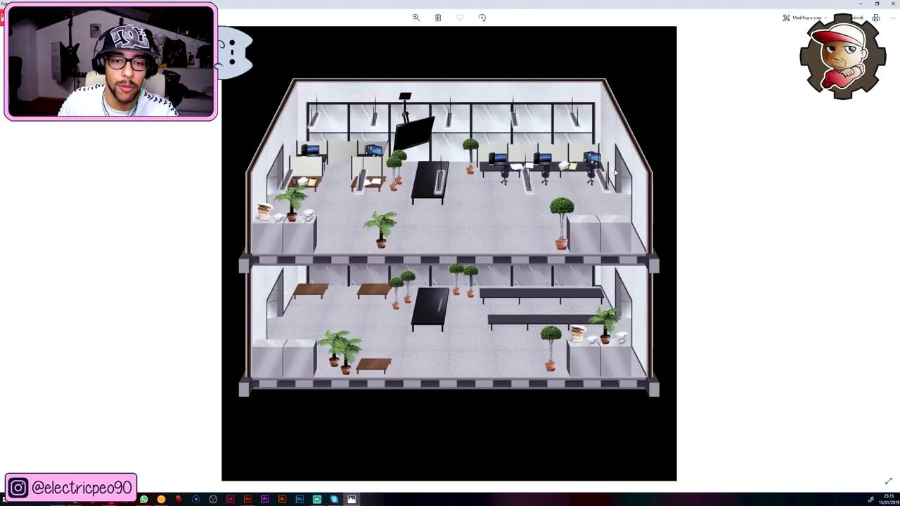
pyautogui.press('Right')
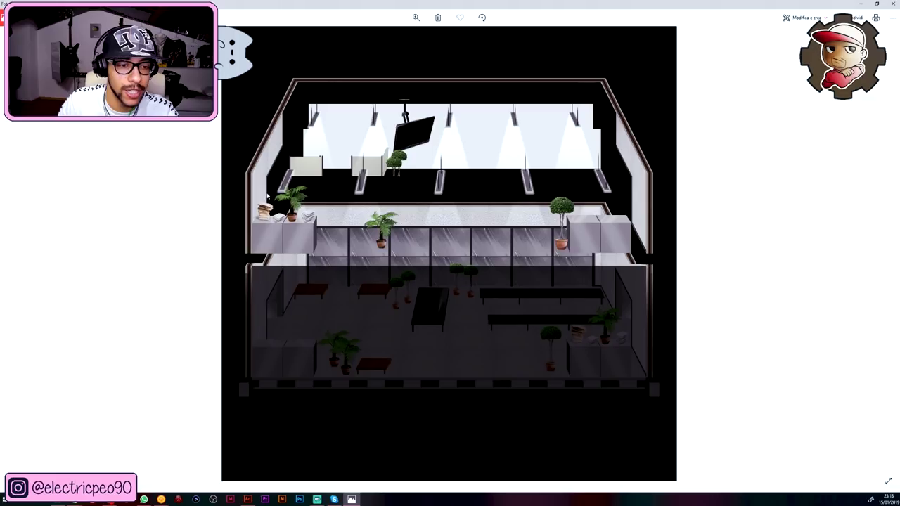
pyautogui.press('Right')
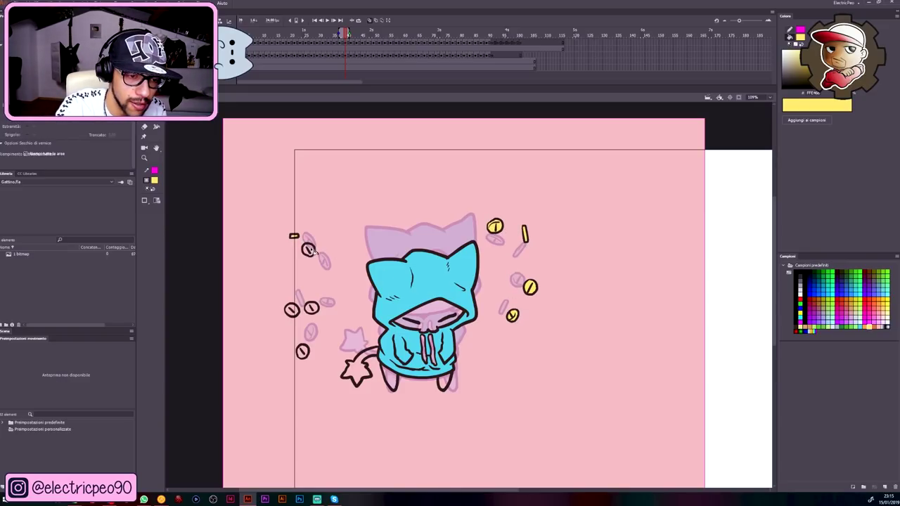
# Switch to Adobe Animate, fill the remaining coins beside the cat with yellow and set the fill colour to white
pyautogui.click(291, 310)
pyautogui.click(303, 352)
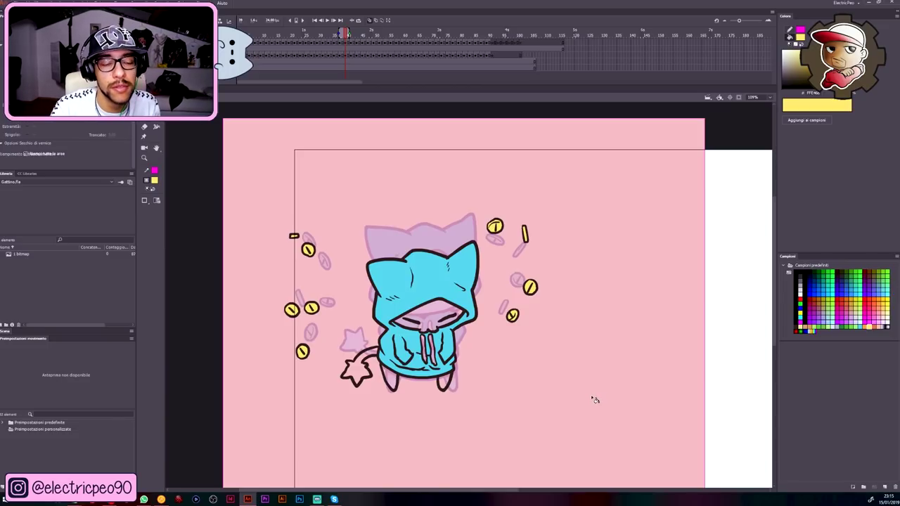
pyautogui.press(',')
pyautogui.press('.')
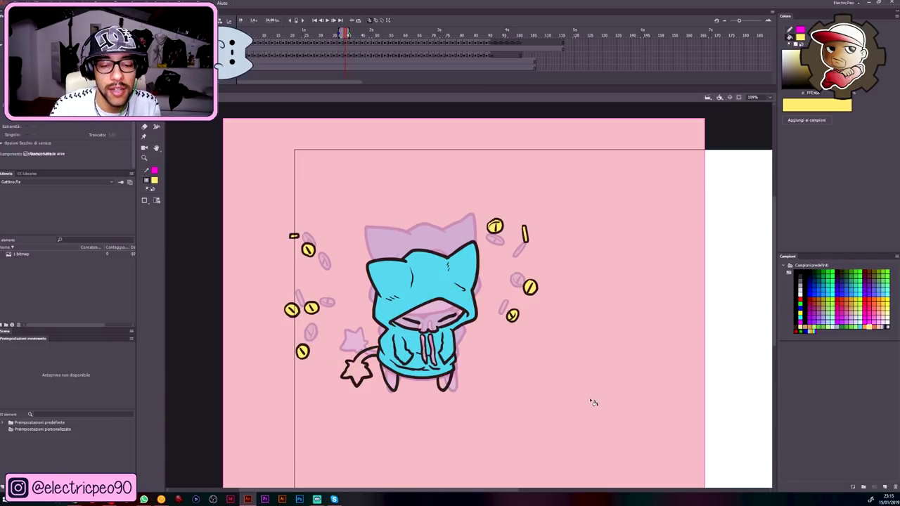
pyautogui.click(800, 296)
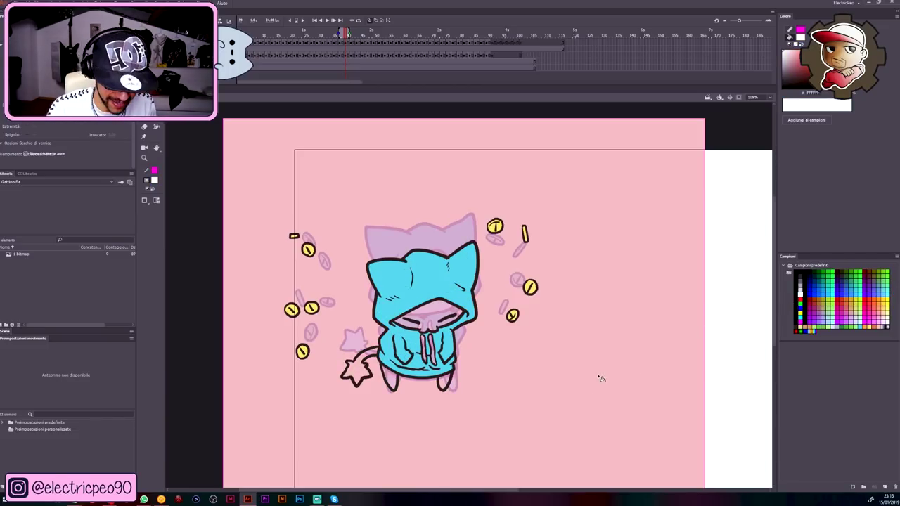
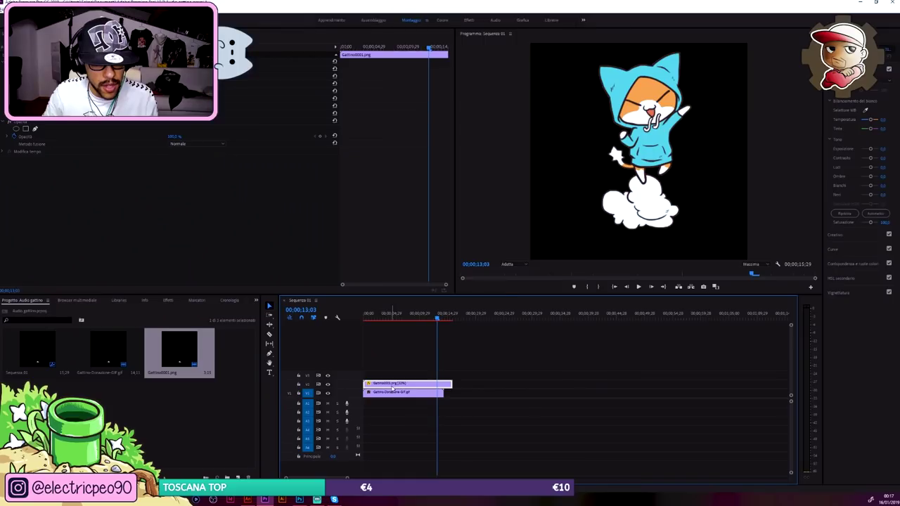
# Switch to Premiere Pro, adjust the speed of the Gattino0001.png clip and render the sequence
pyautogui.rightClick(391, 384)
pyautogui.click(418, 254)
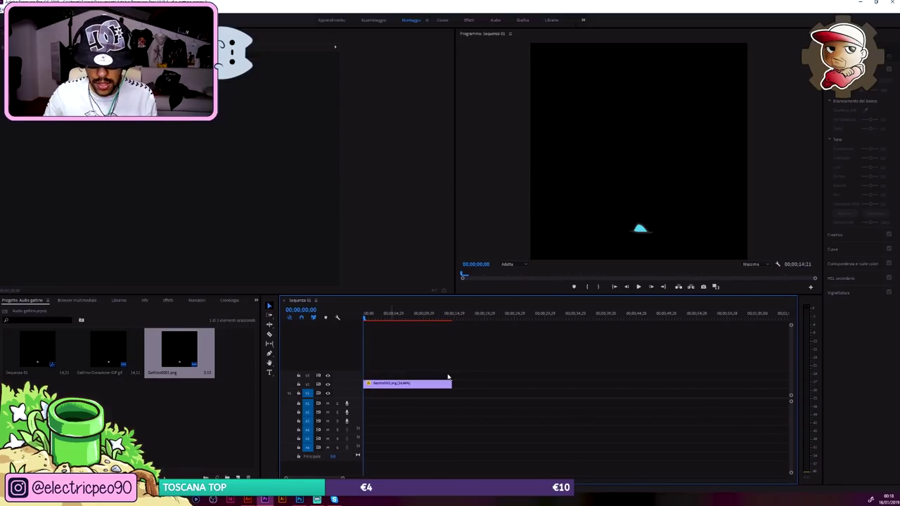
pyautogui.press('Return')
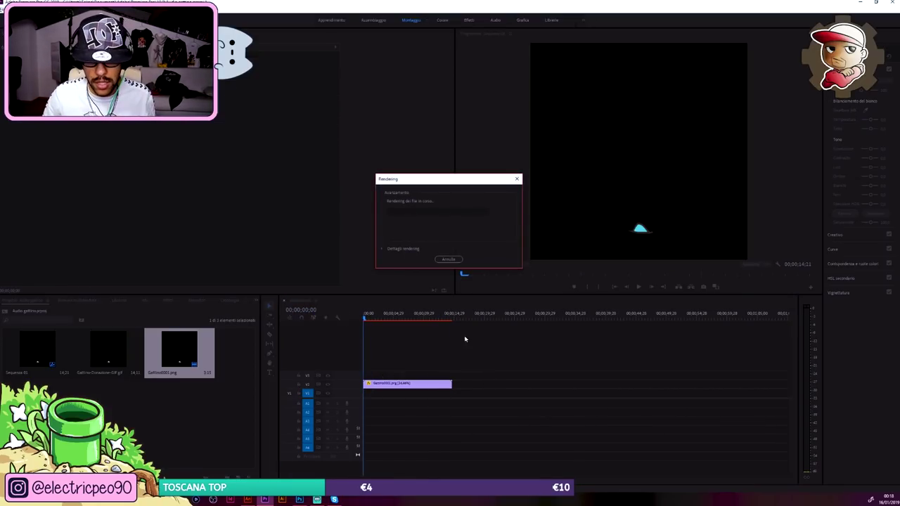
pyautogui.click(518, 292)
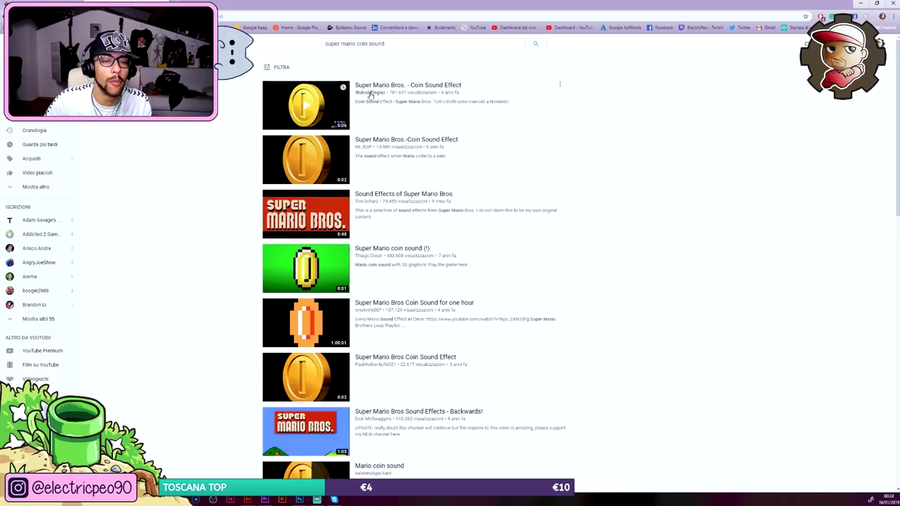
# Switch to YouTube and open the "Super Mario Bros. - Coin Sound Effect" video from the coin sound results
pyautogui.click(323, 109)
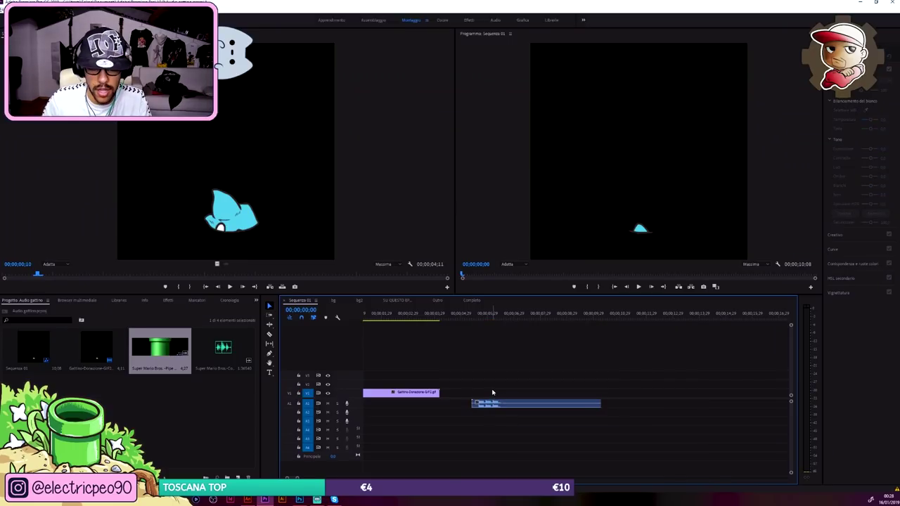
# Switch to Premiere Pro and trim the Super Mario Bros. pipe sound clip on track A1
pyautogui.scroll(3, 480, 414)
pyautogui.moveTo(590, 405); pyautogui.dragTo(558, 405)
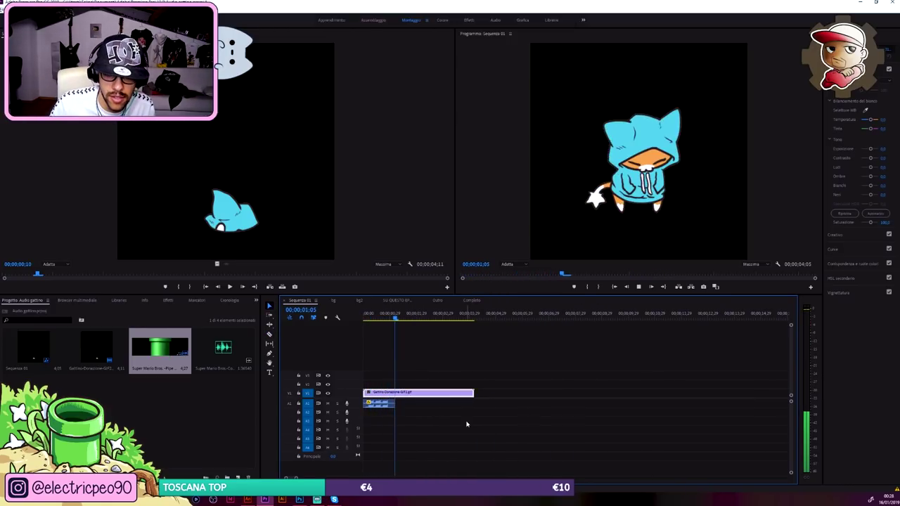
# Play the sequence from 00;00;01;08 to check the timing of the staggered coin sounds against the animation
pyautogui.press('=')
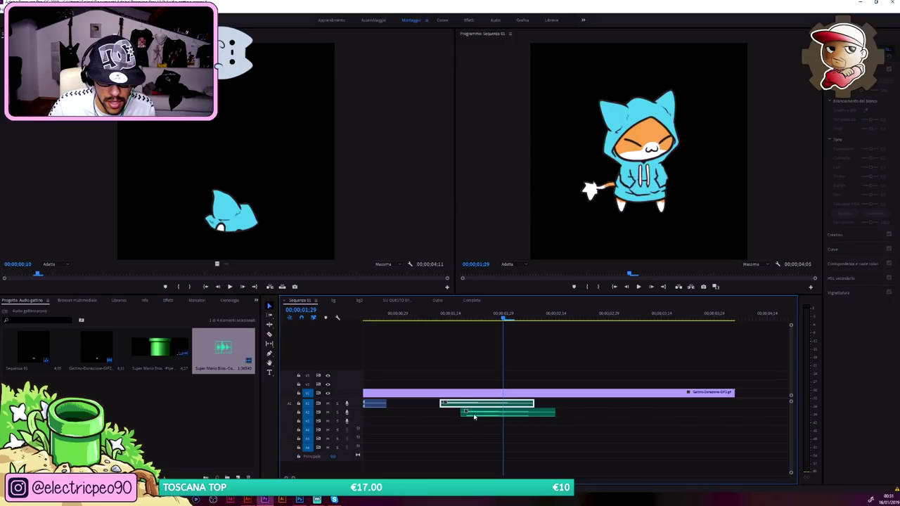
pyautogui.click(433, 319)
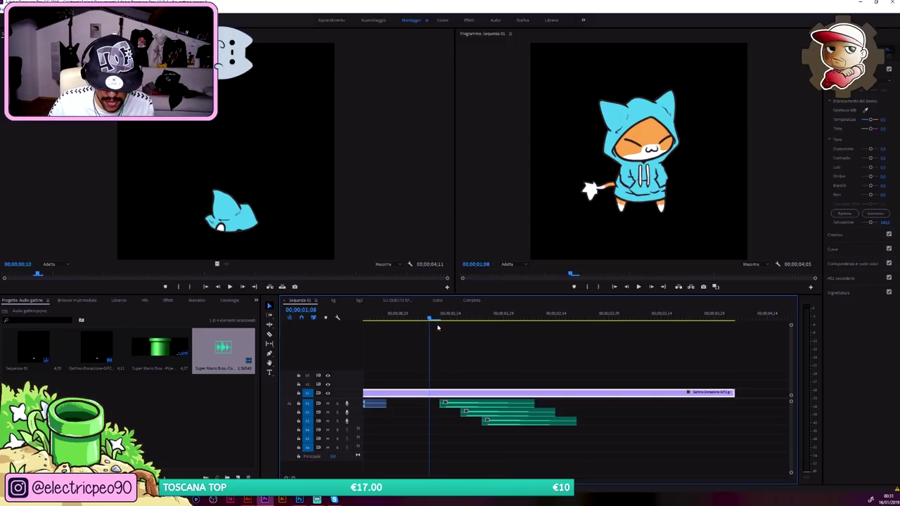
pyautogui.press('space')
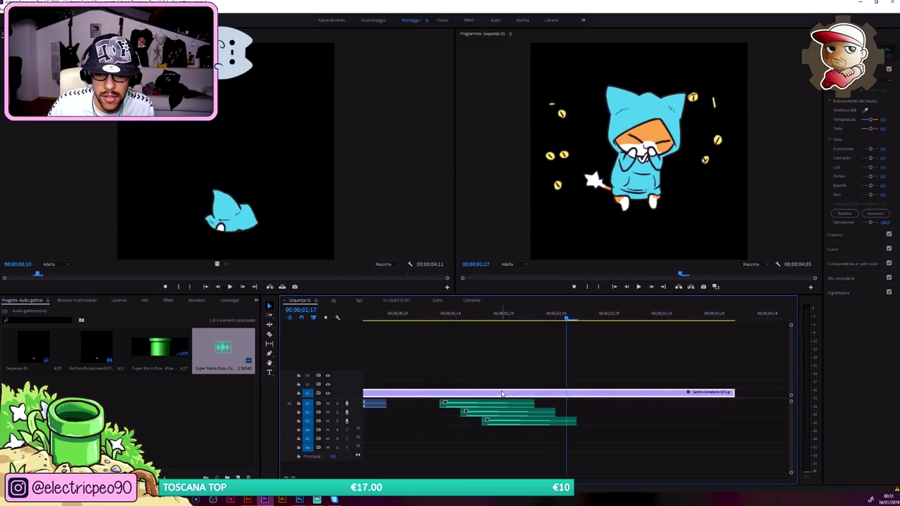
# Shift the coin sound clips on tracks A2 and A3 slightly earlier to tighten their stagger
pyautogui.click(480, 414)
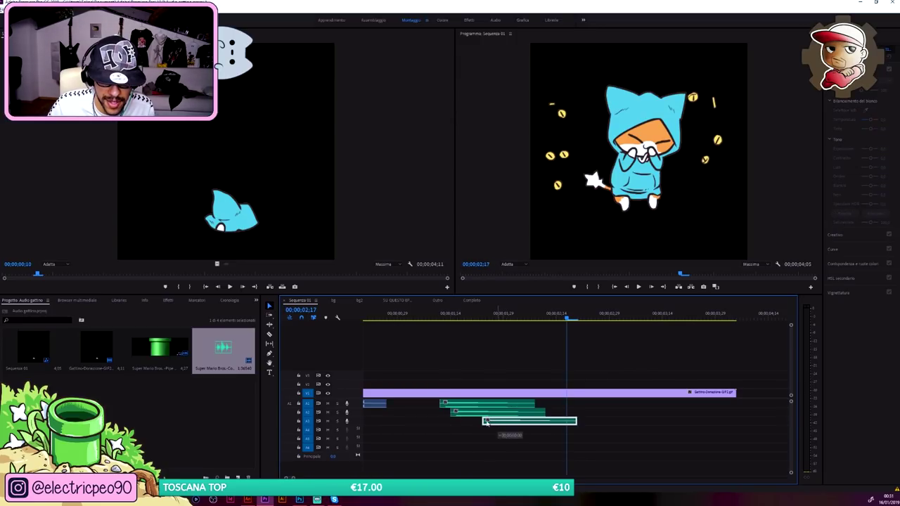
pyautogui.moveTo(478, 422); pyautogui.dragTo(479, 422)
pyautogui.press('-')
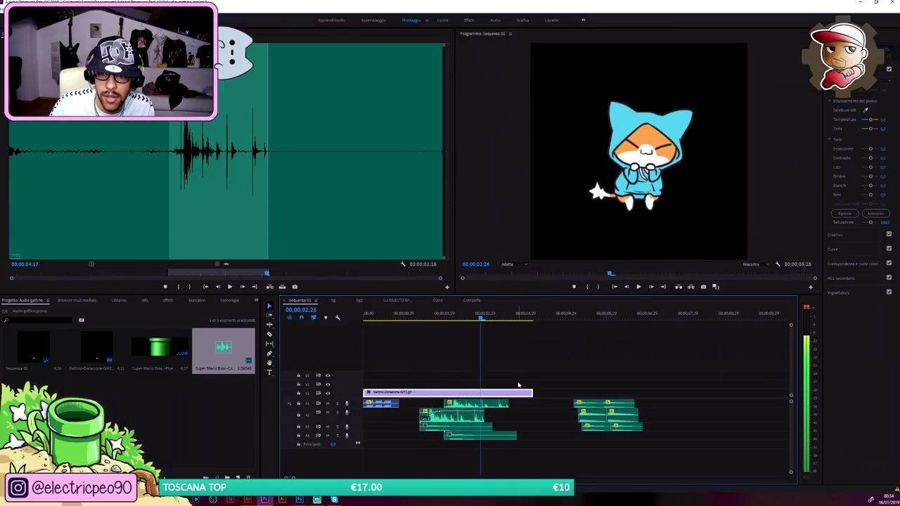
# Play the whole sequence from its beginning to check the layered sound effects against the cat animation
pyautogui.click(549, 407)
pyautogui.moveTo(412, 319); pyautogui.dragTo(348, 328)
pyautogui.press('space')
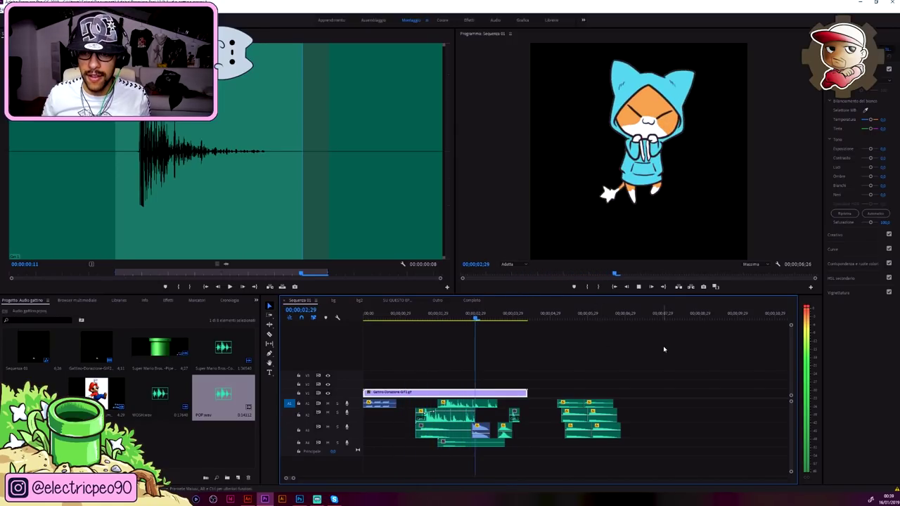
# Switch to Audacity and record voice sounds for the cat, adding a second take on a new track
pyautogui.hotkey('alt', 'Tab')
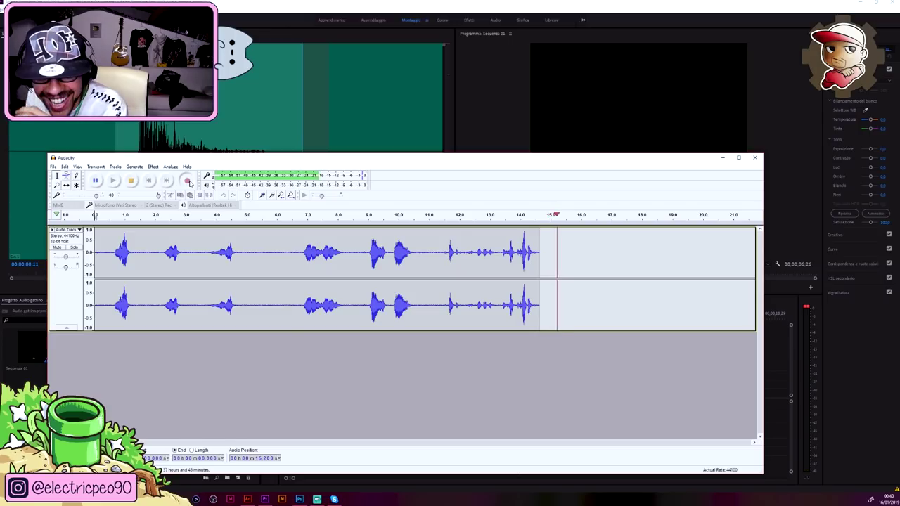
pyautogui.click(188, 182)
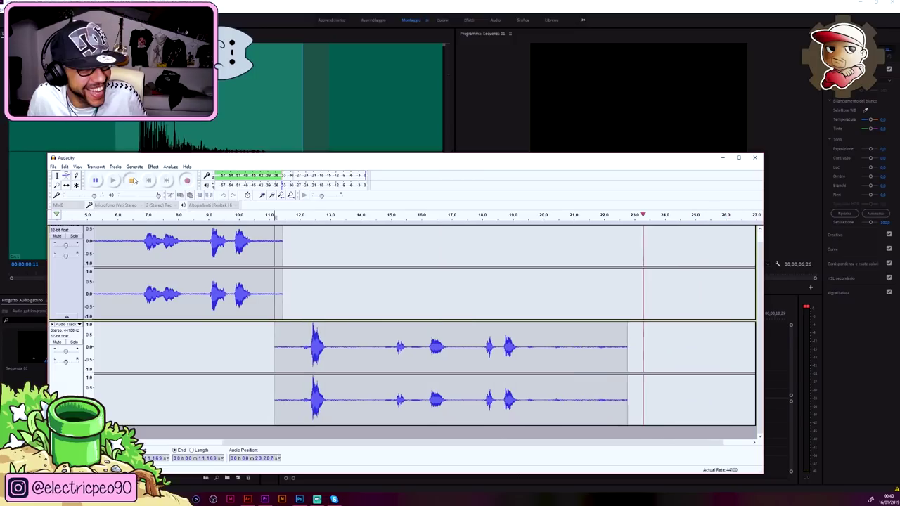
pyautogui.click(131, 181)
# Delete the quiet tail after the last voice sound in the second recorded track and start exporting the audio
pyautogui.moveTo(528, 350); pyautogui.dragTo(682, 367)
pyautogui.press('Delete')
pyautogui.click(55, 166)
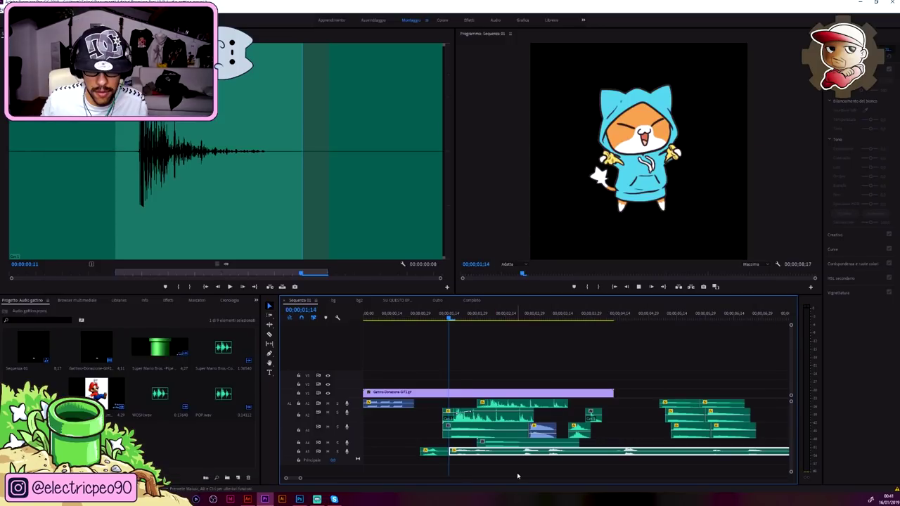
# Switch to Premiere Pro, cut the voice recording on track A5 into short clips, and play the sequence to check their timing
pyautogui.press('space')
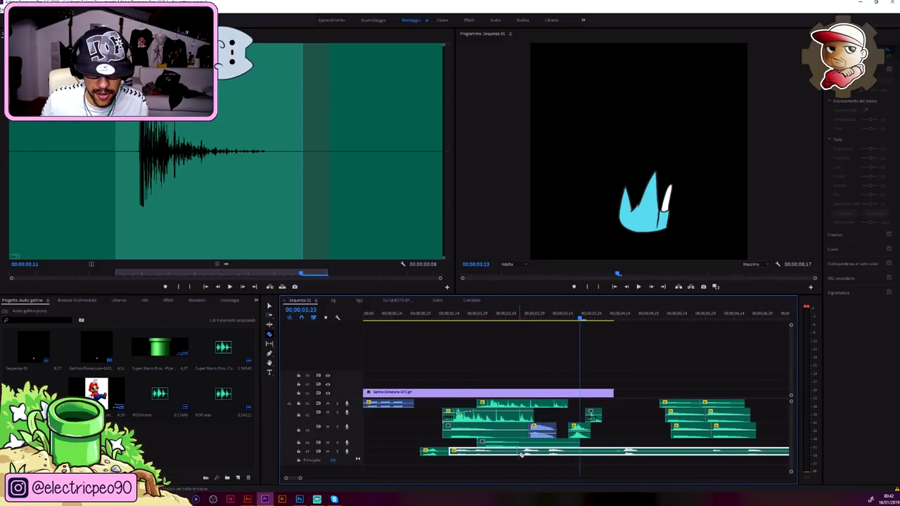
pyautogui.press('-')
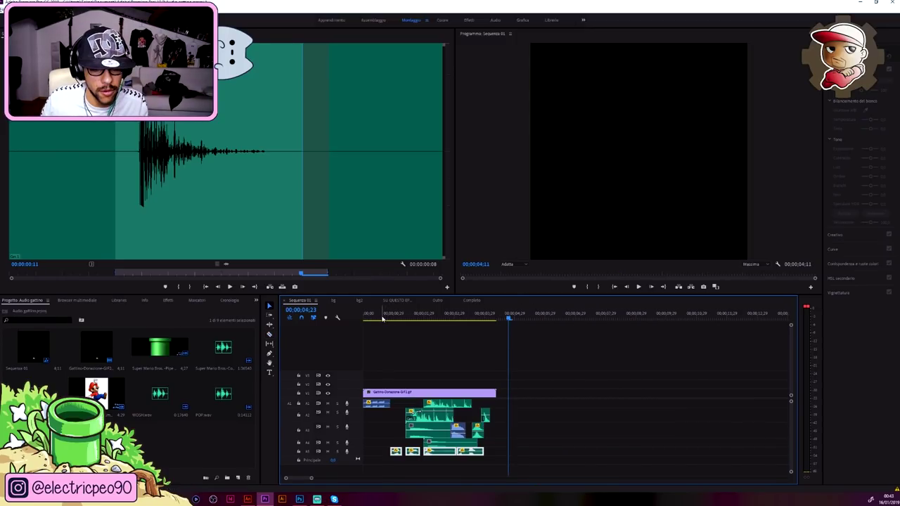
pyautogui.press('space')
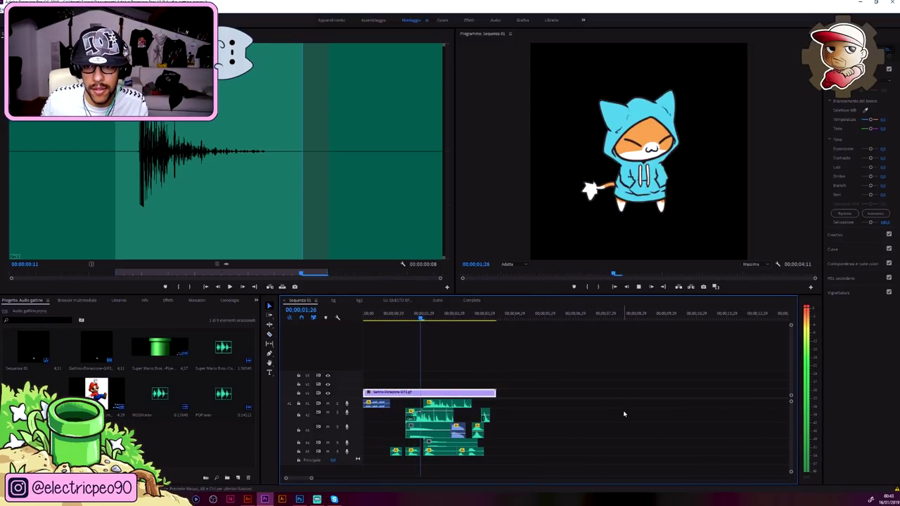